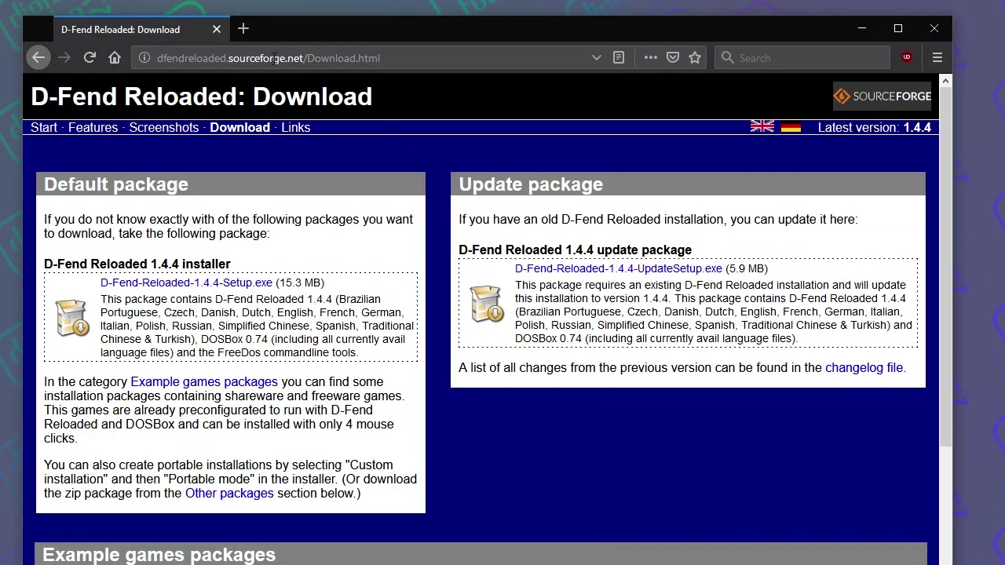
Scroll the D-Fend Reloaded download page down to the 1.4.4 zip packages
left_click(306, 59)
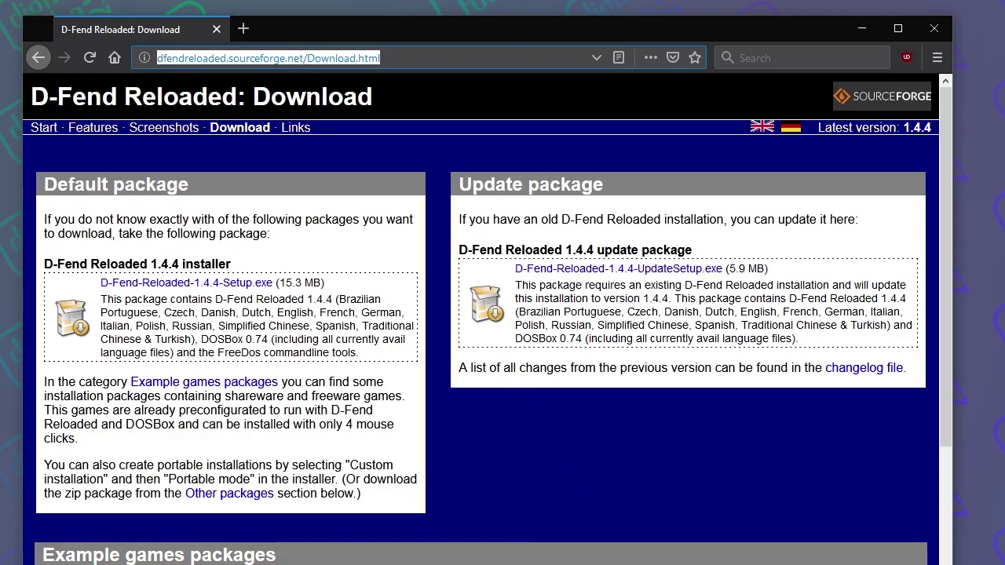
scroll(514, 555, "down", 3)
scroll(382, 387, "down", 5)
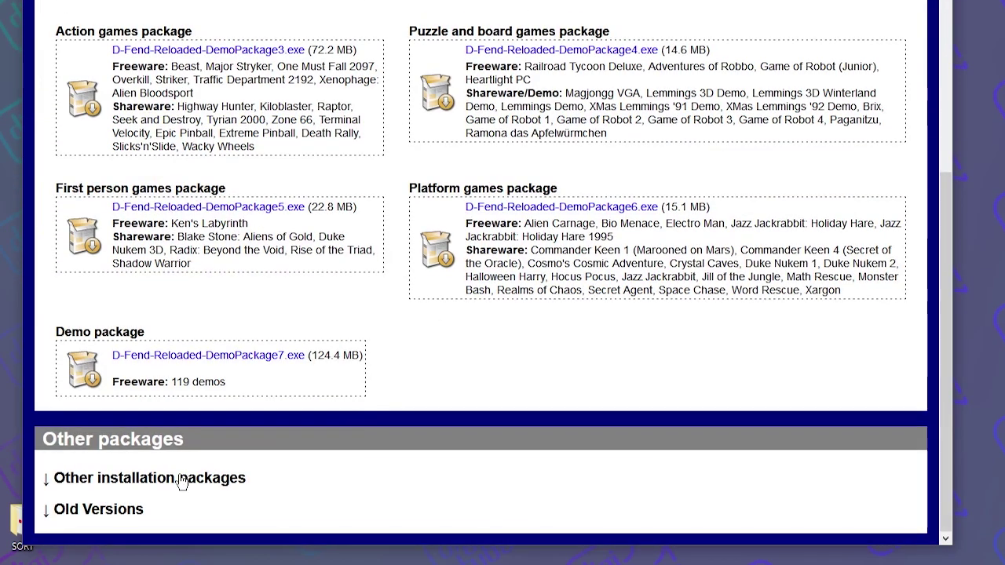
scroll(394, 427, "down", 5)
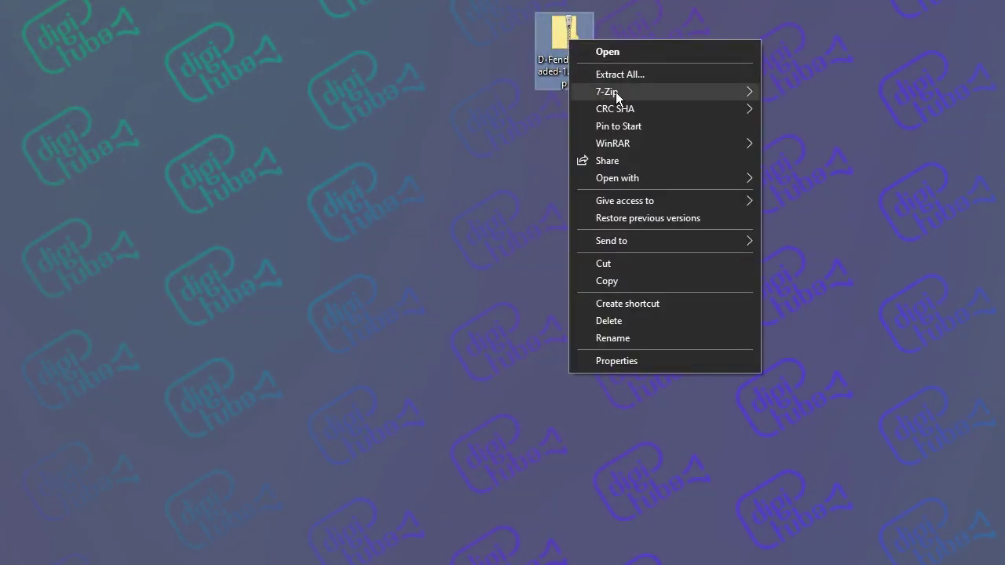
Extract the D-Fend Reloaded 1.4.4 zip with 7-Zip and launch DFend.exe from the extracted folder
mouse_move(626, 95)
left_click(868, 162)
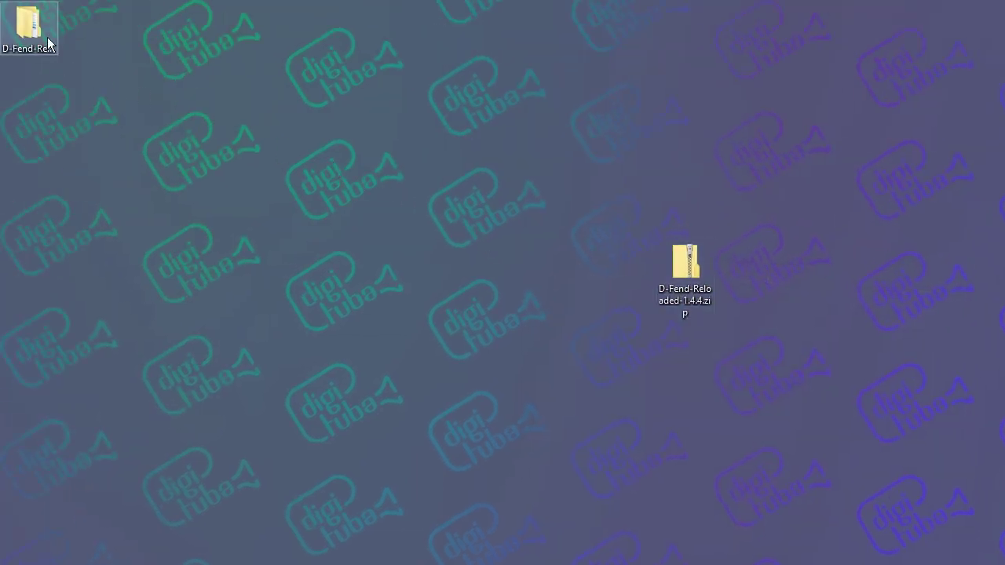
double_click(42, 30)
double_click(214, 132)
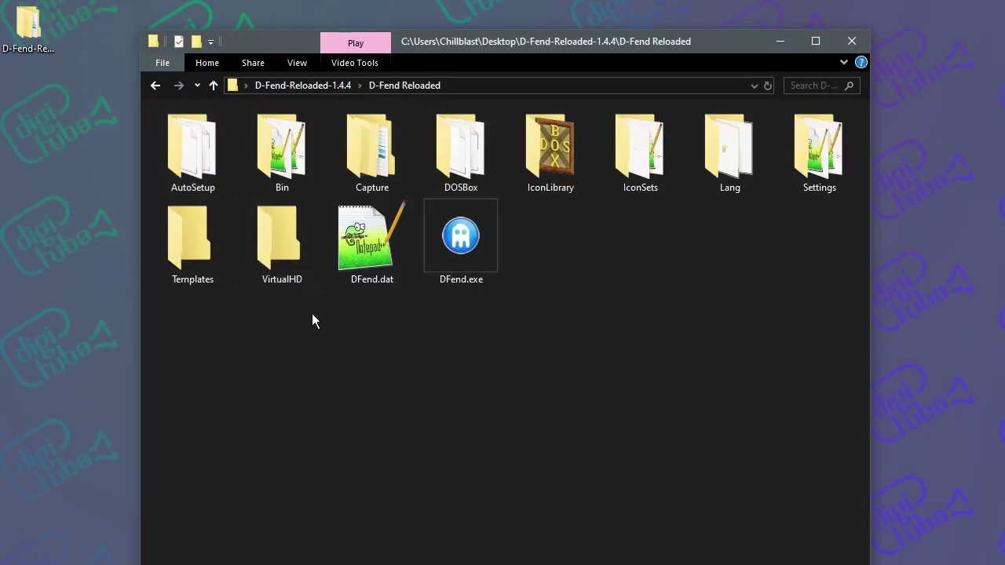
double_click(481, 262)
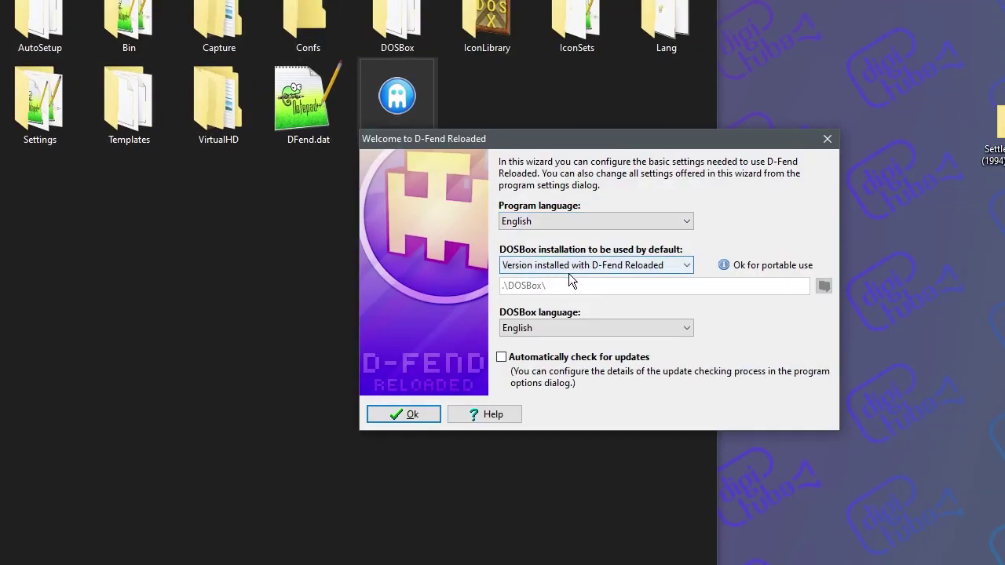
Accept the welcome wizard defaults and drag the Settlers zip onto the game list to import it
left_click(402, 416)
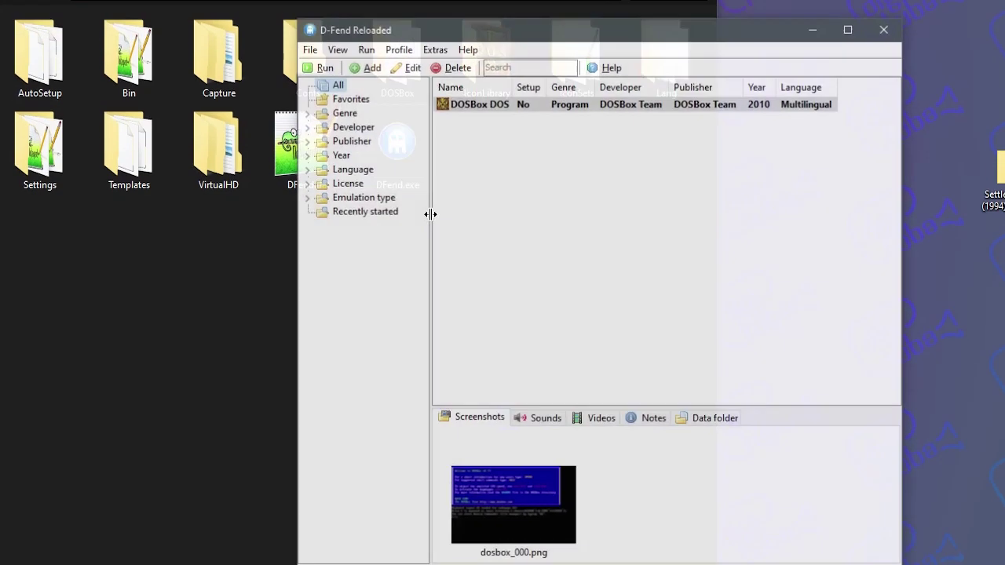
left_click_drag(576, 39, 324, 41)
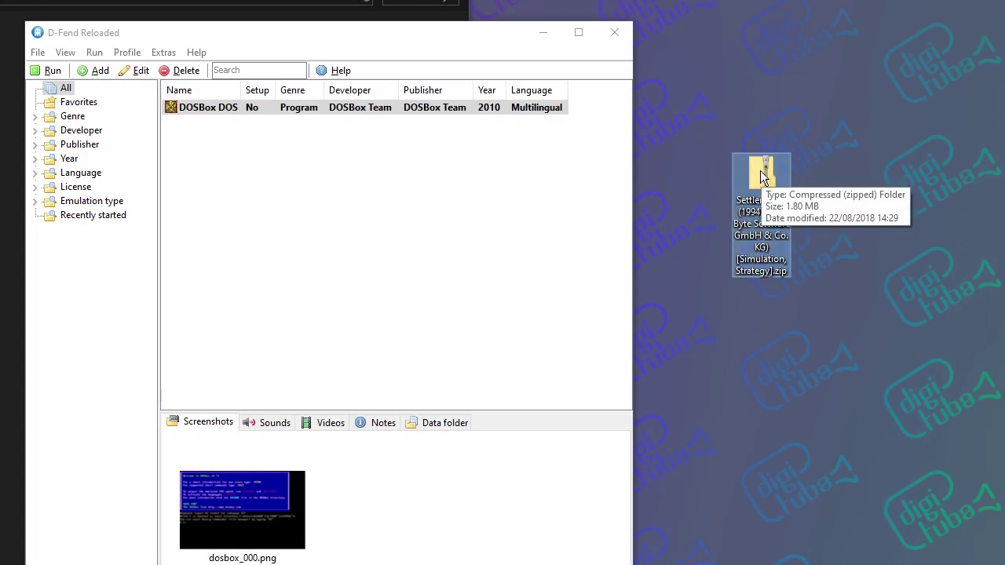
mouse_move(761, 177)
left_mouse_down()
mouse_move(448, 265)
mouse_move(321, 213)
left_mouse_up()
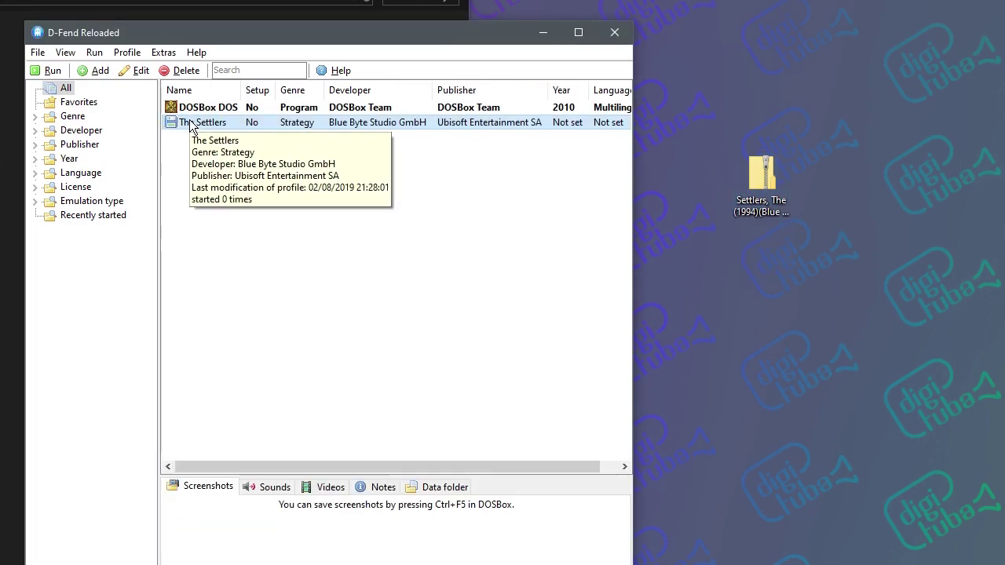
right_click(190, 124)
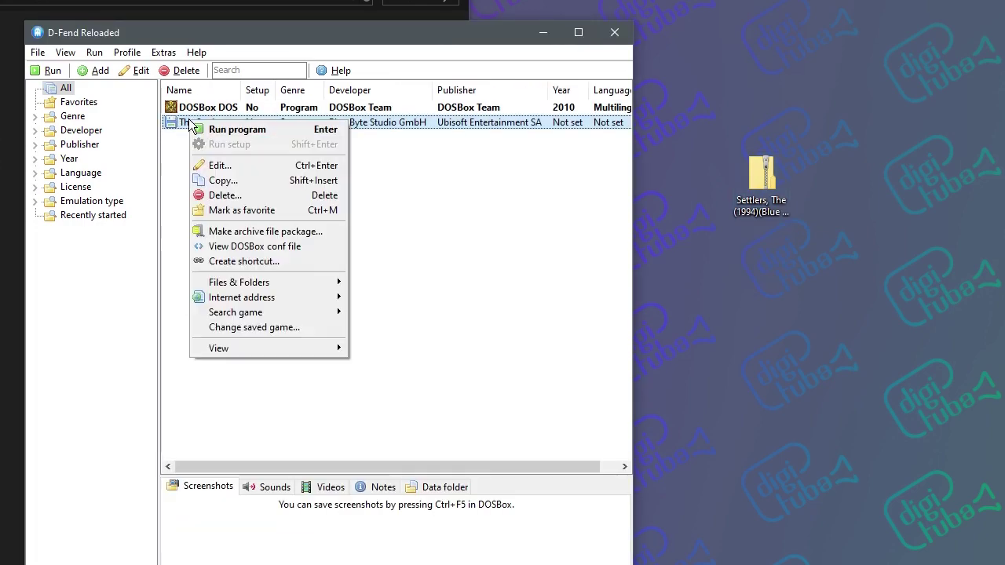
Change The Settlers program file from SETTLERS.BAT to INSTALL.EXE and view its Sound > SoundBlaster settings
left_click(269, 168)
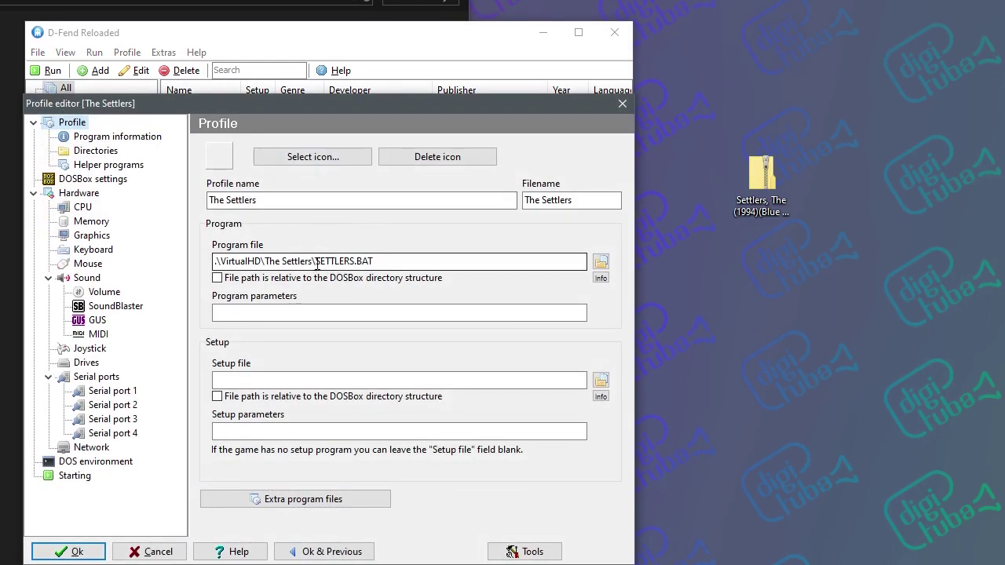
left_click_drag(317, 263, 439, 263)
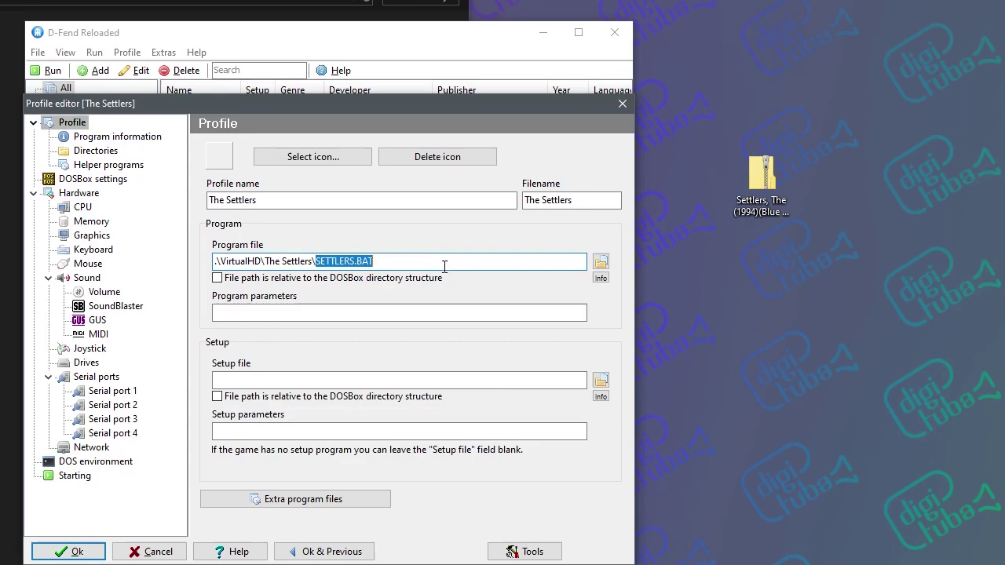
left_click(463, 261)
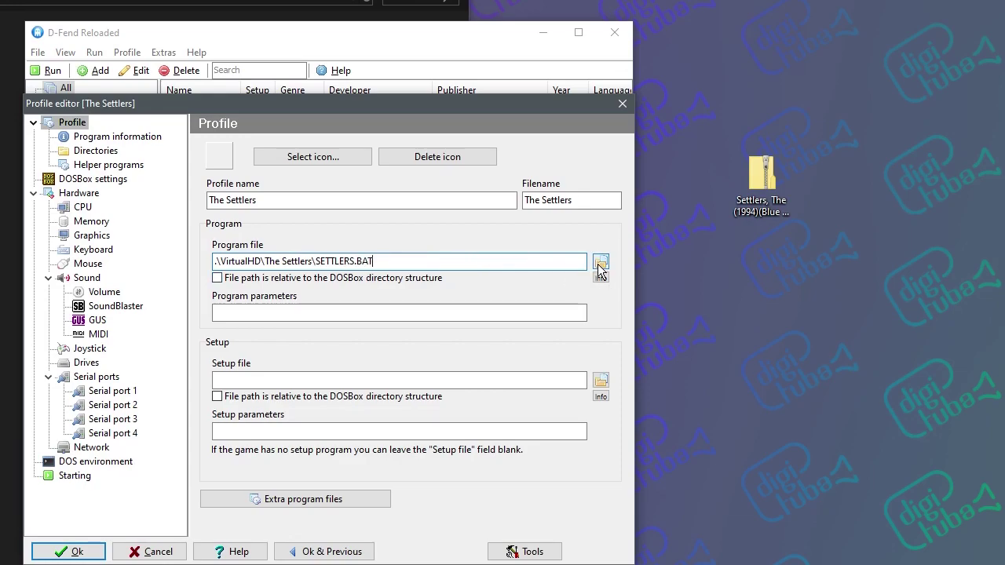
left_click(599, 267)
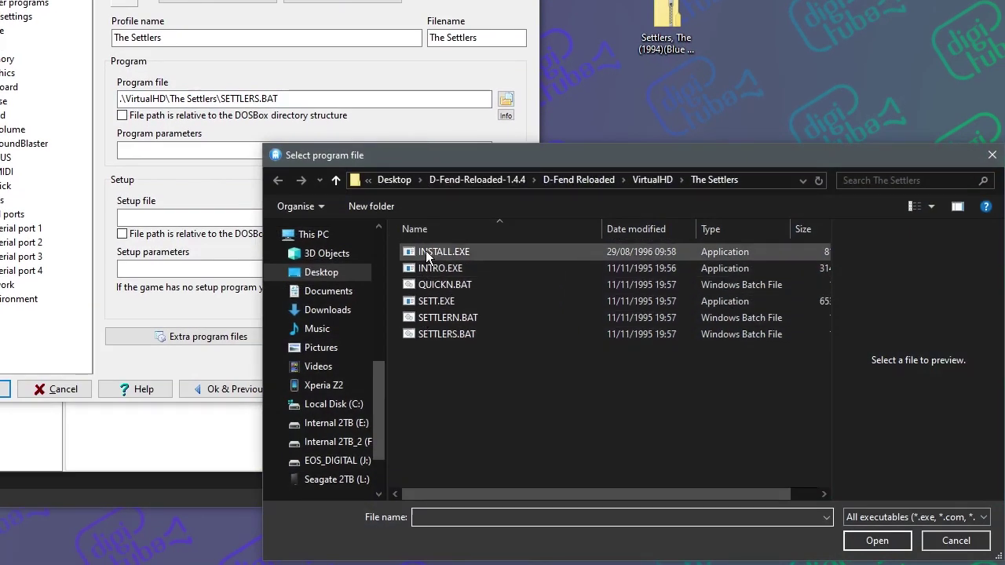
left_click(431, 253)
left_click(858, 543)
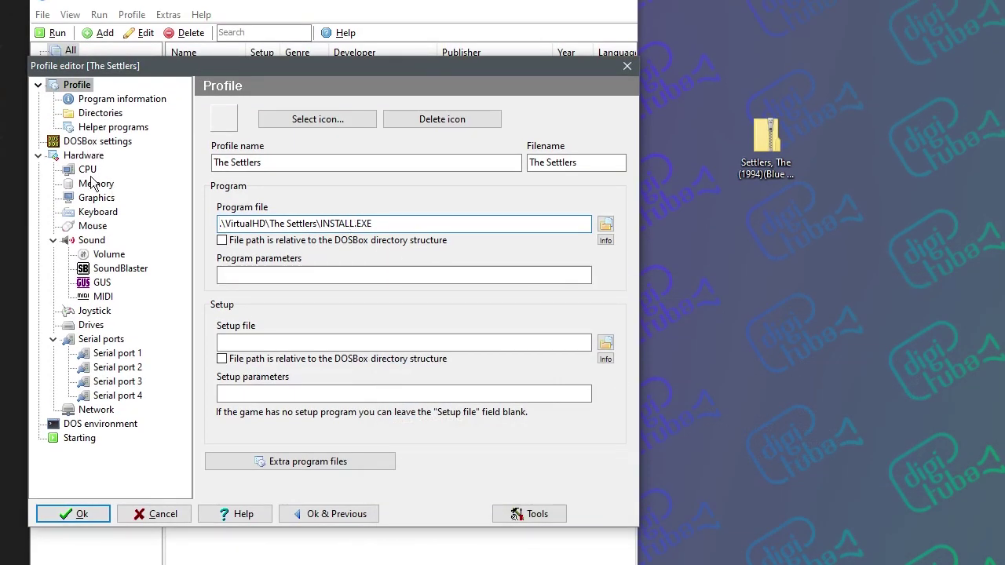
left_click(91, 241)
left_click(114, 270)
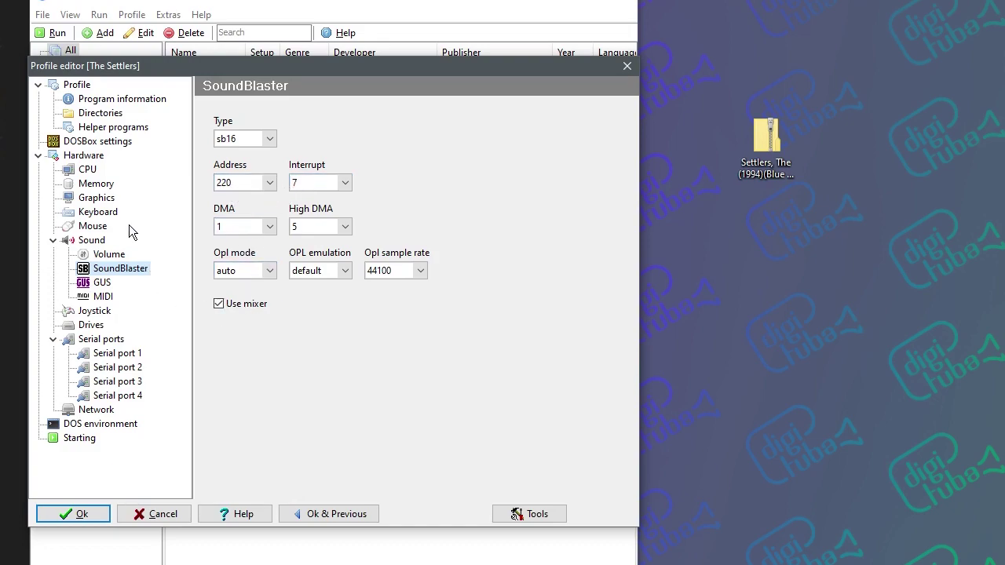
In Graphics, turn off fullscreen start, turn on correct aspect ratio and choose opengl rendering
left_click(96, 199)
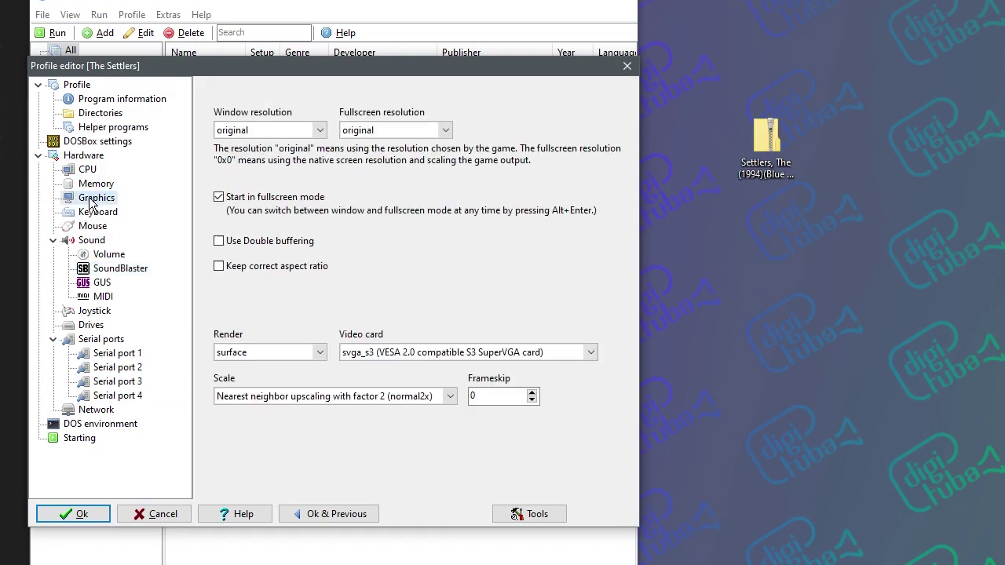
left_click(222, 200)
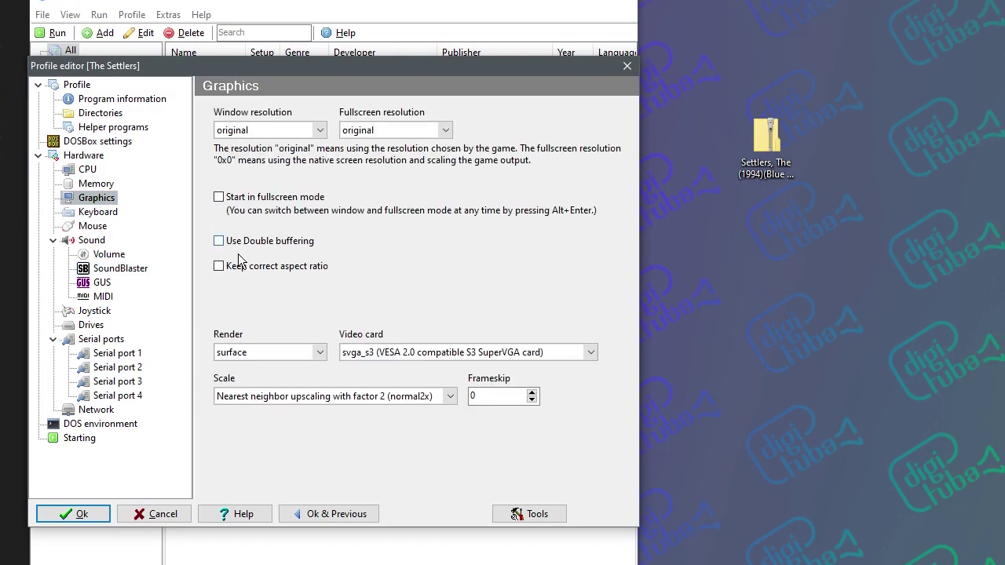
left_click(218, 267)
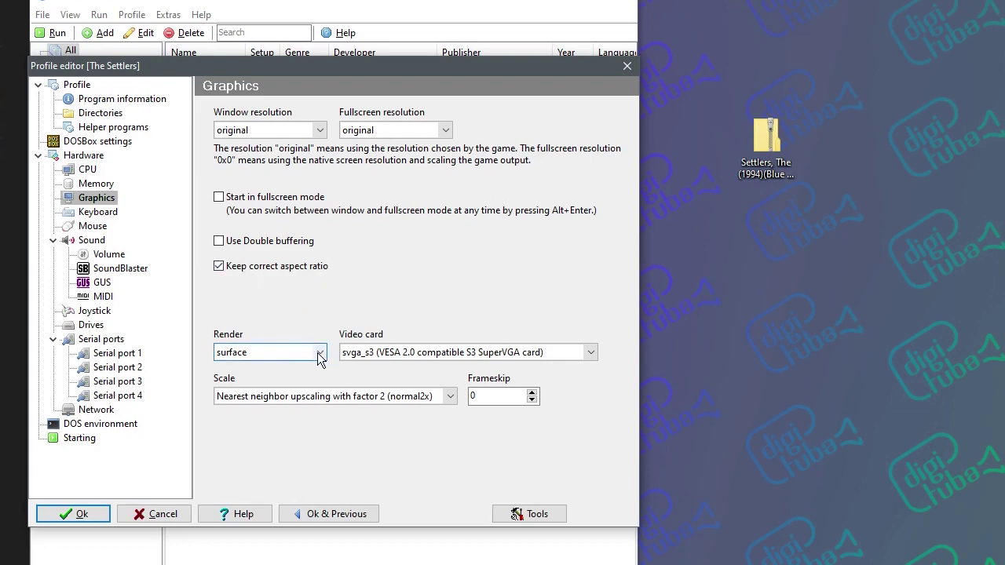
left_click(259, 352)
left_click(254, 390)
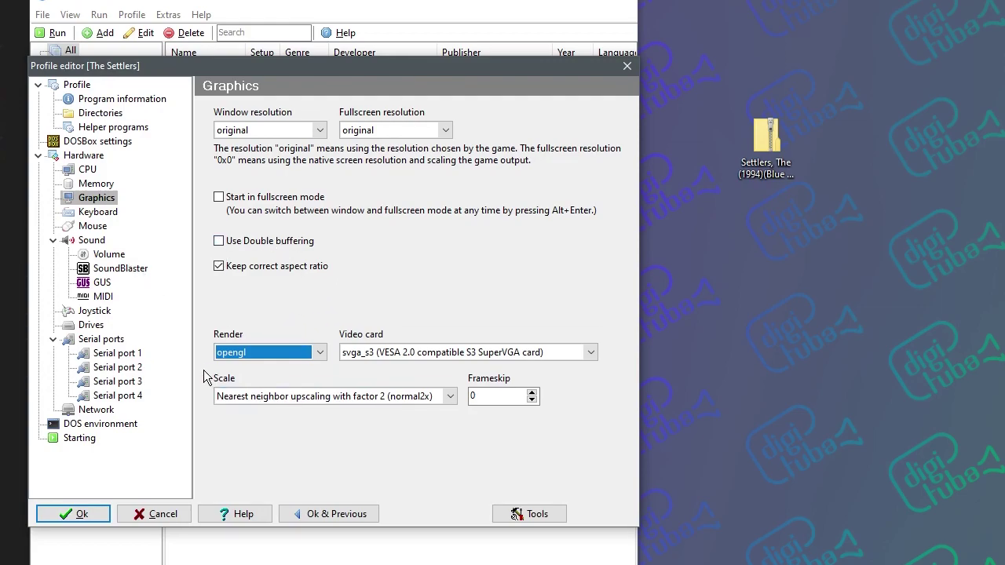
Save the profile, run The Settlers installer in DOSBox and choose setup option 1
left_click(69, 512)
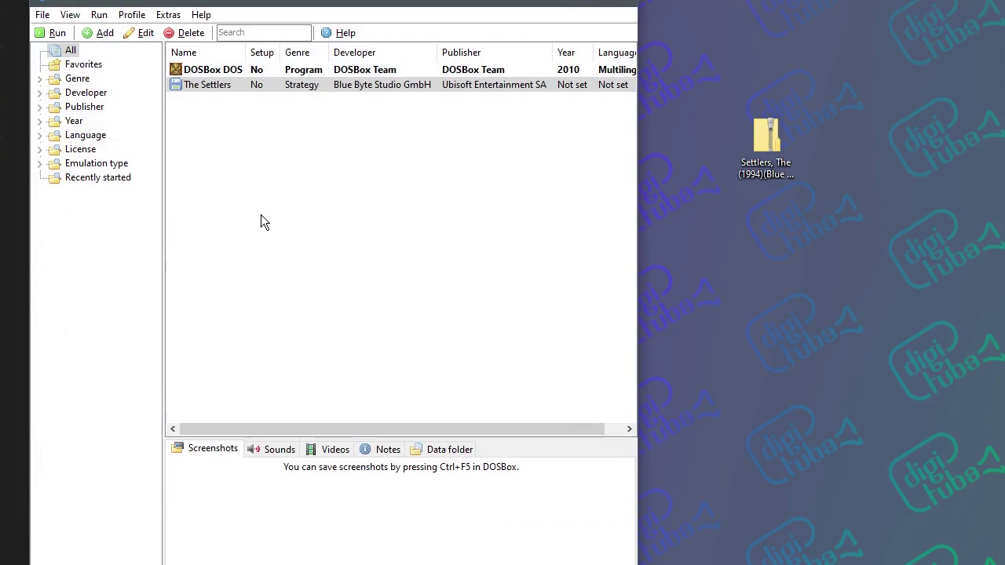
double_click(201, 88)
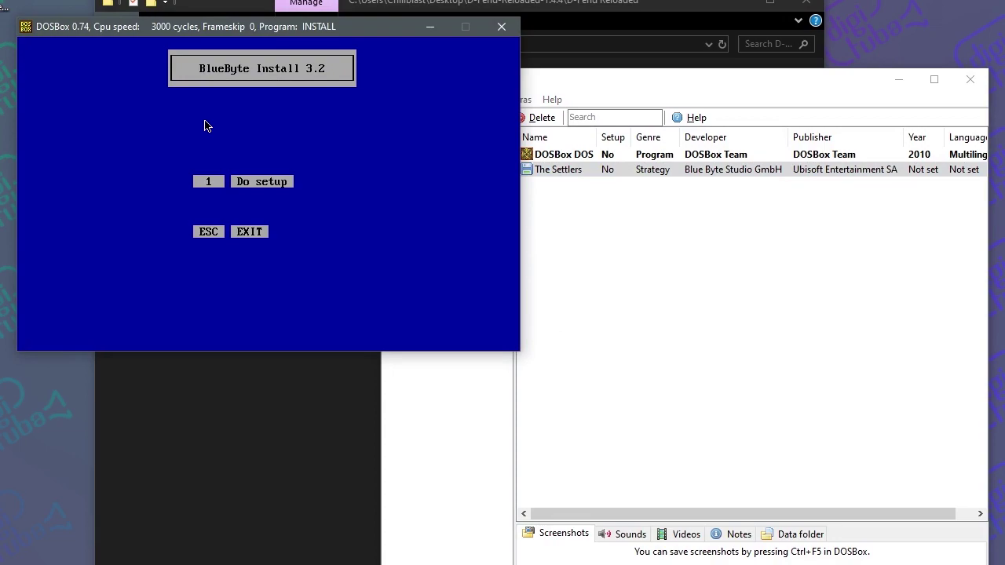
key("1")
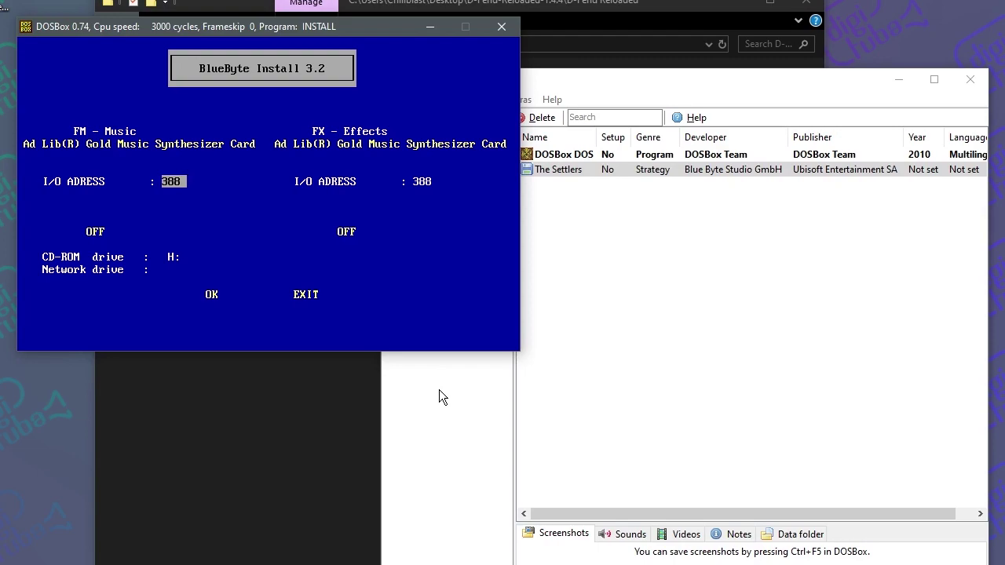
Set the music card to Sound Blaster Pro FM and effects to Sound Blaster Pro Digital Sound
key("Up")
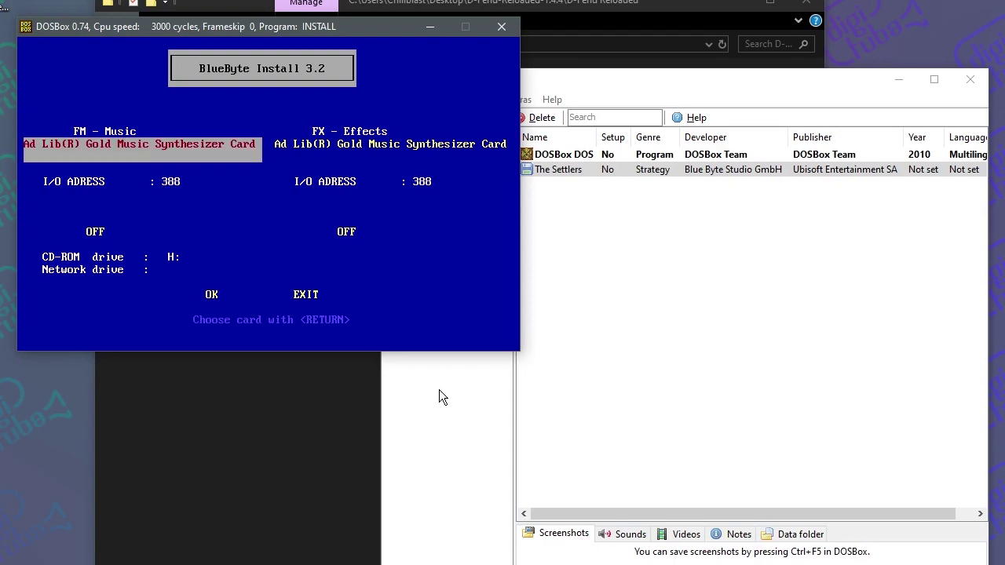
key("Return")
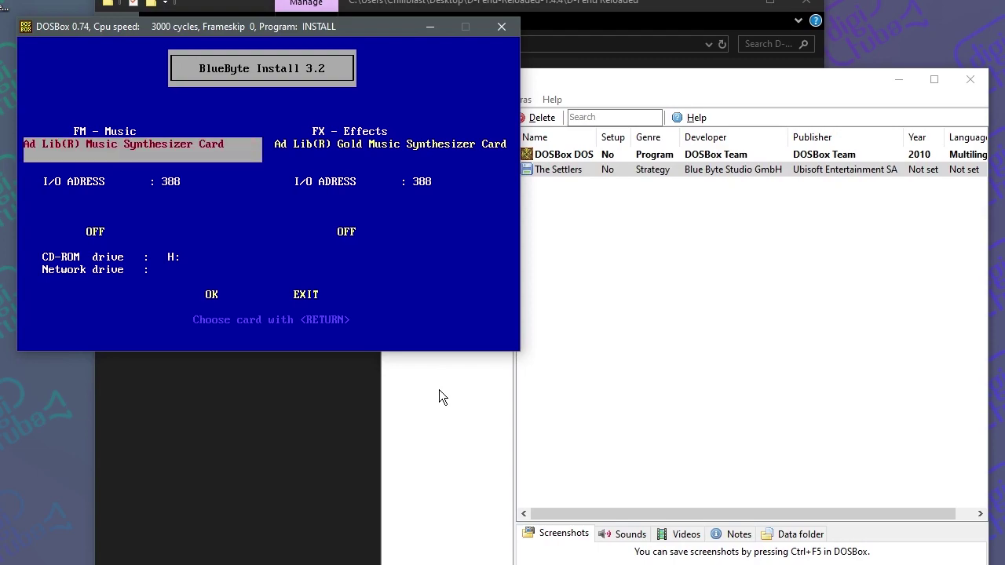
key("Return")
key("Return")
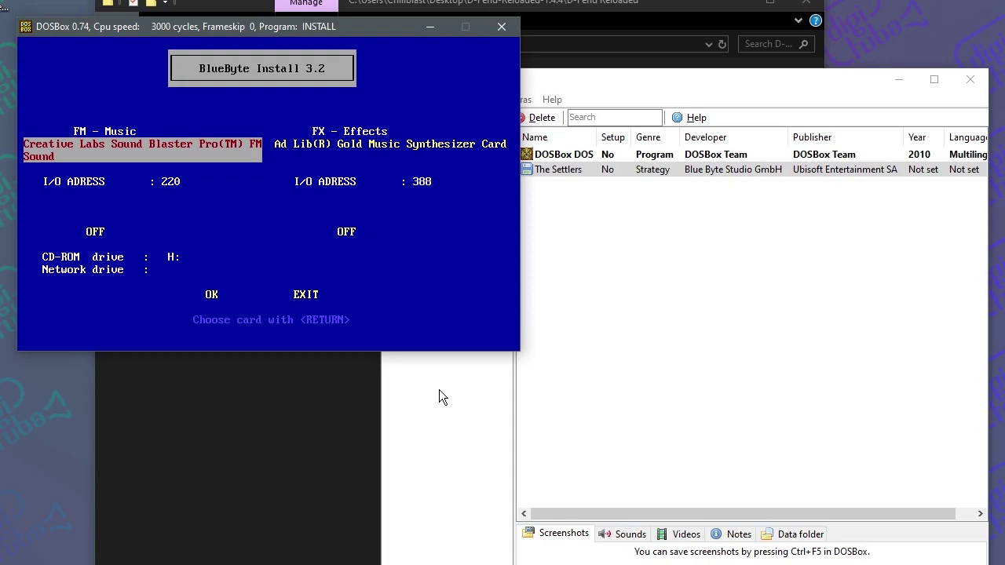
key("Right")
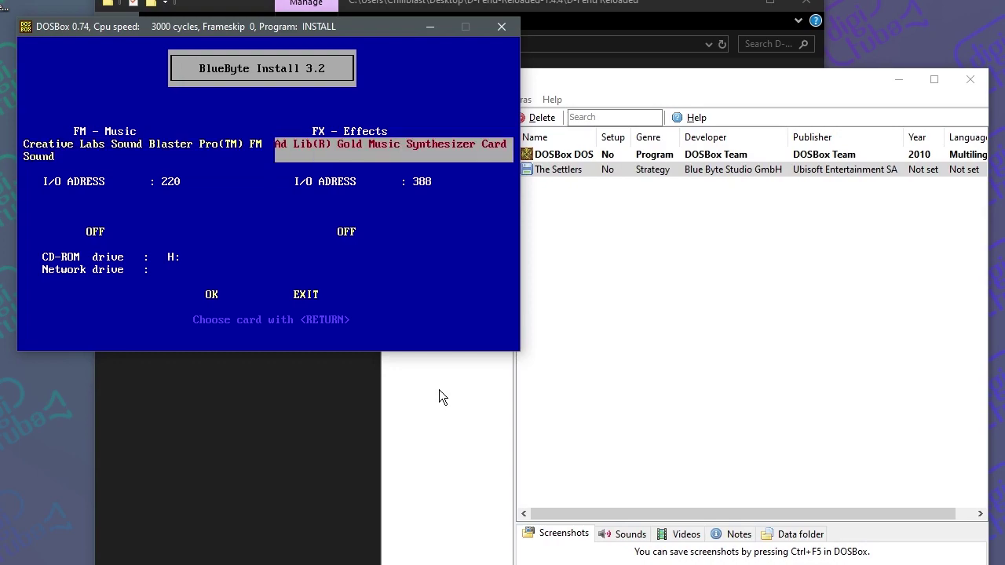
key("Return")
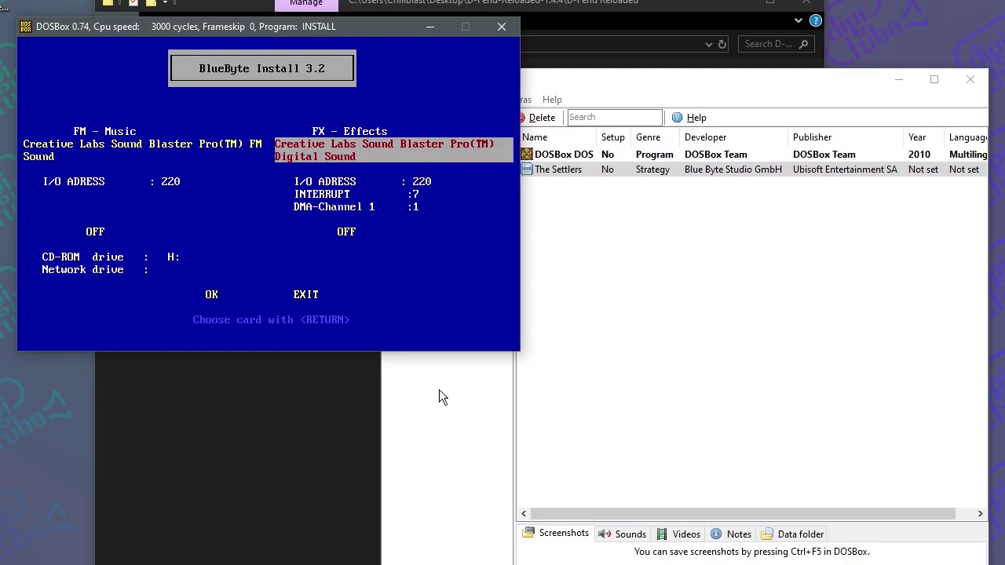
key("Return")
key("Return")
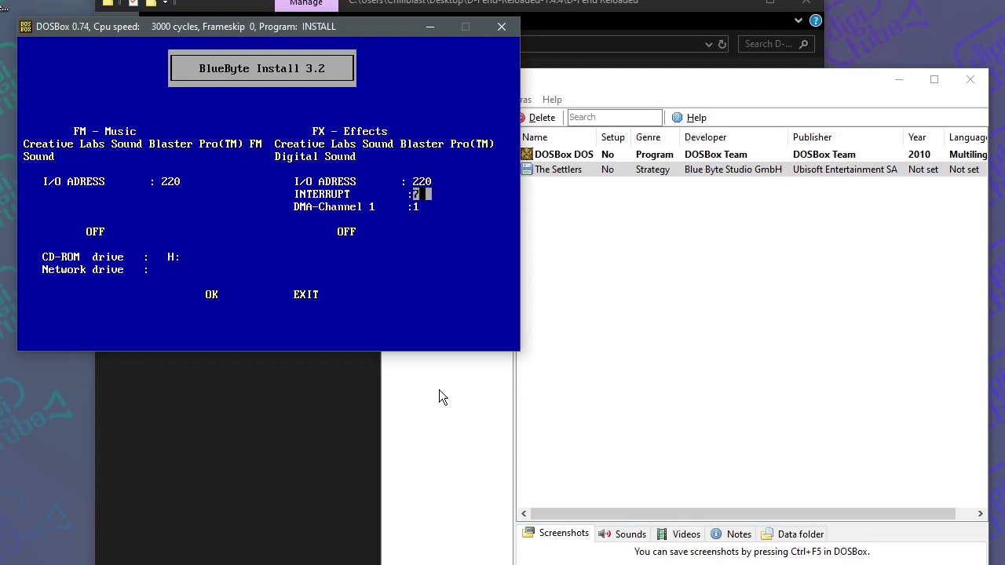
key("Return")
key("Return")
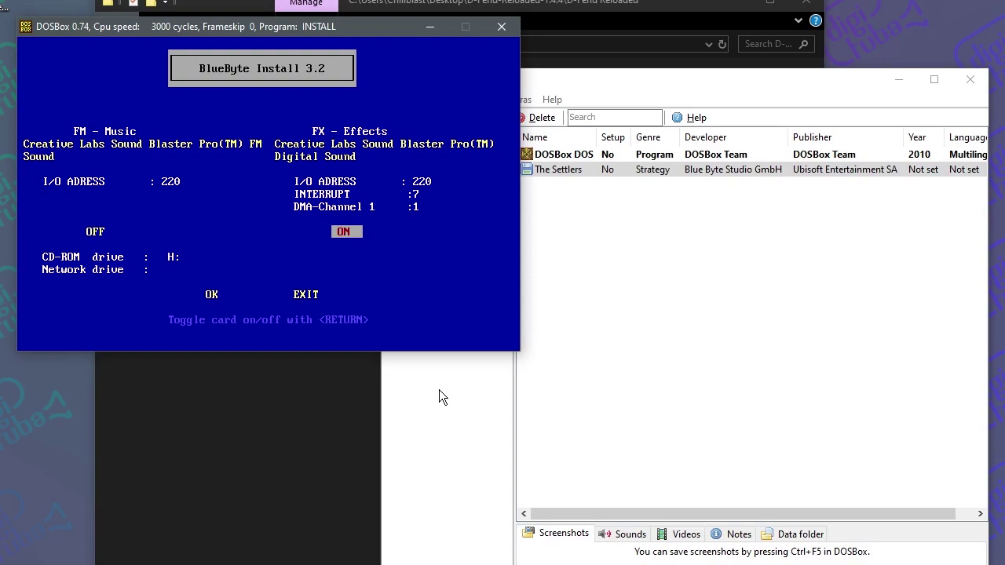
Switch music and effects on, save the sound setup and dismiss the follow-up messages
key("Left")
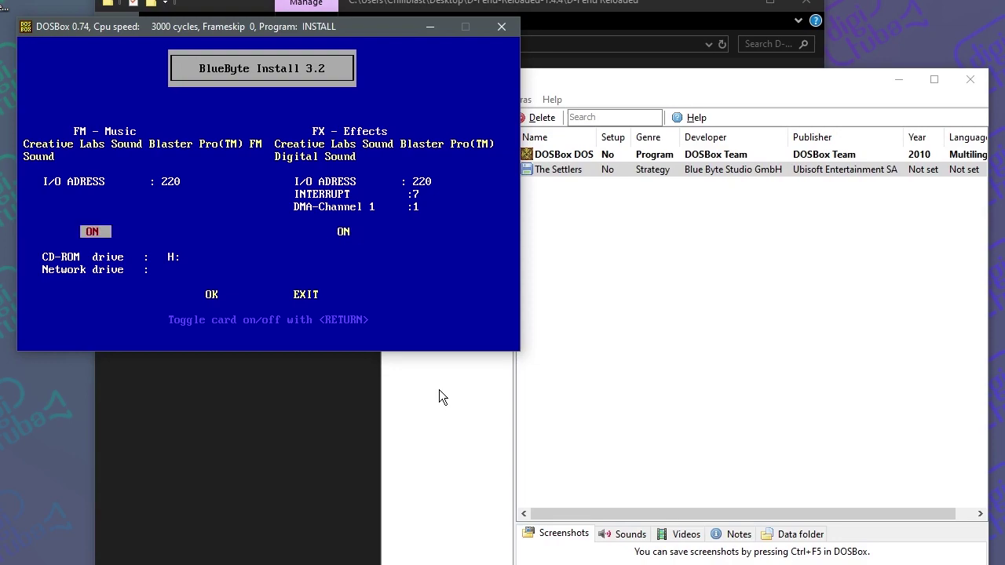
key("Down")
key("Return")
key("Return")
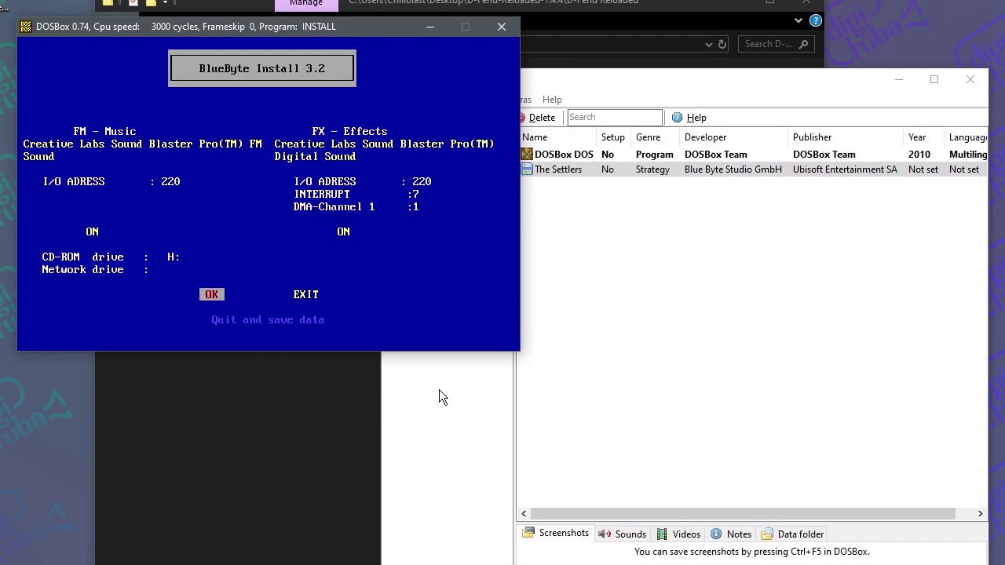
key("Return")
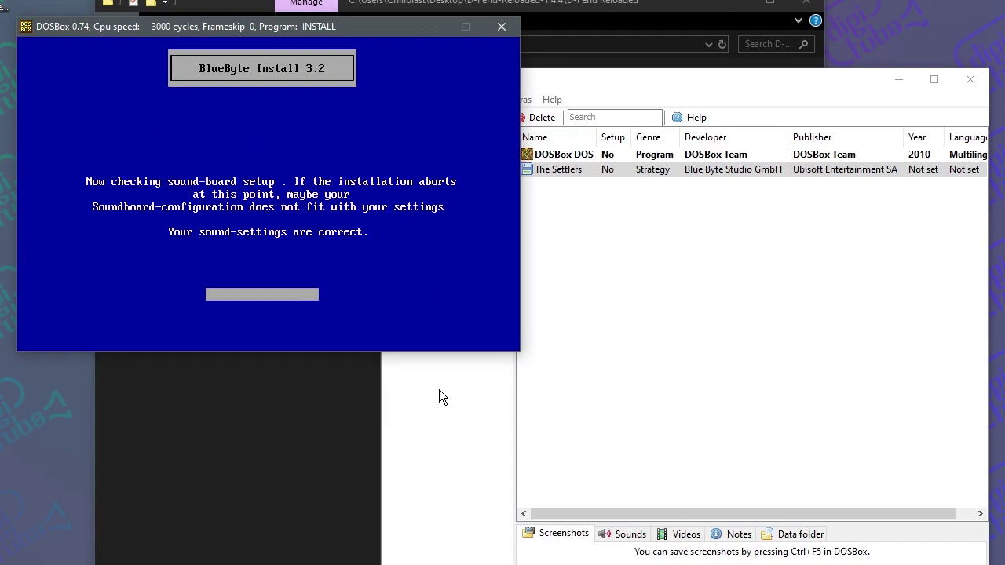
key("Return")
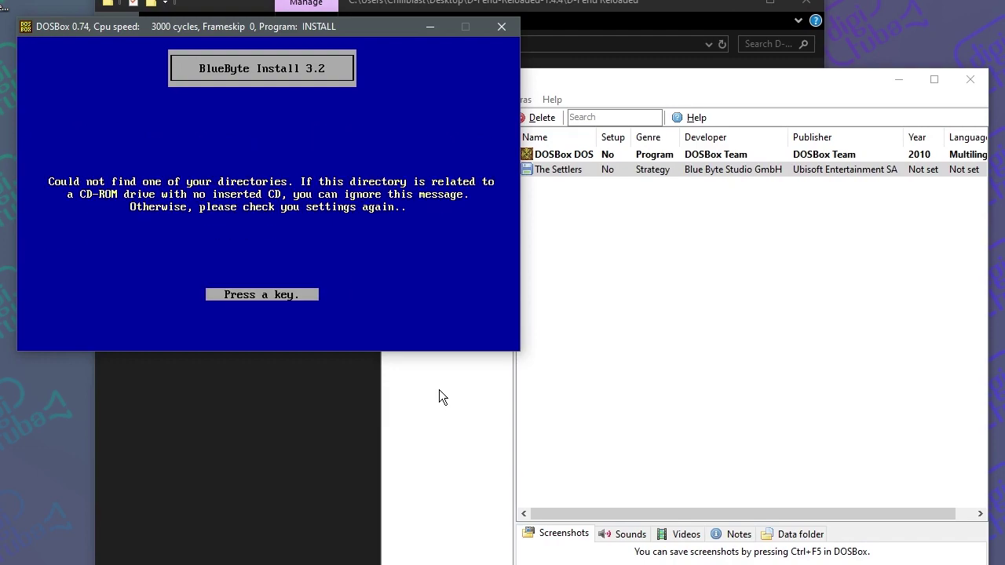
key("Return")
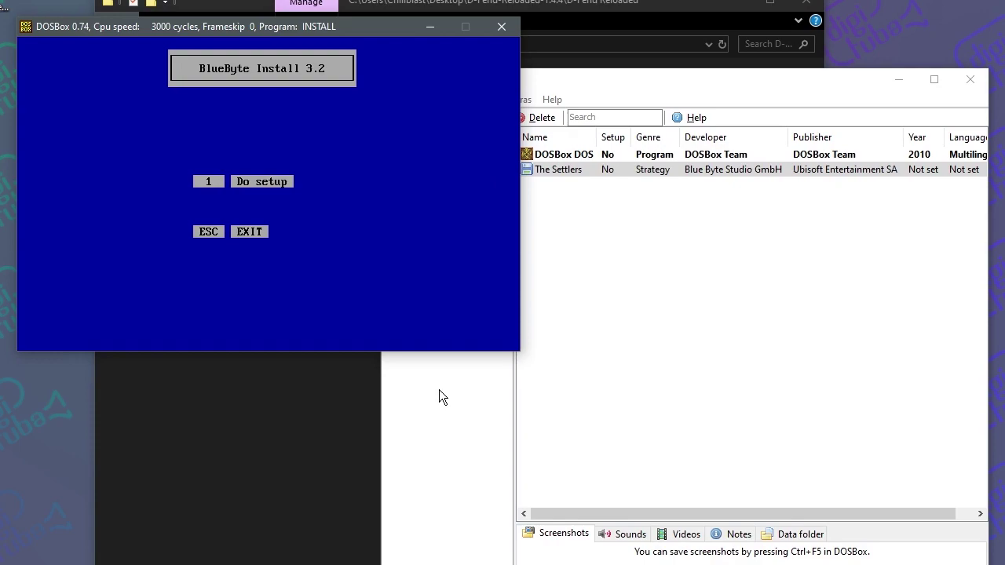
Exit the installer and open The Settlers profile in the profile editor
key("Escape")
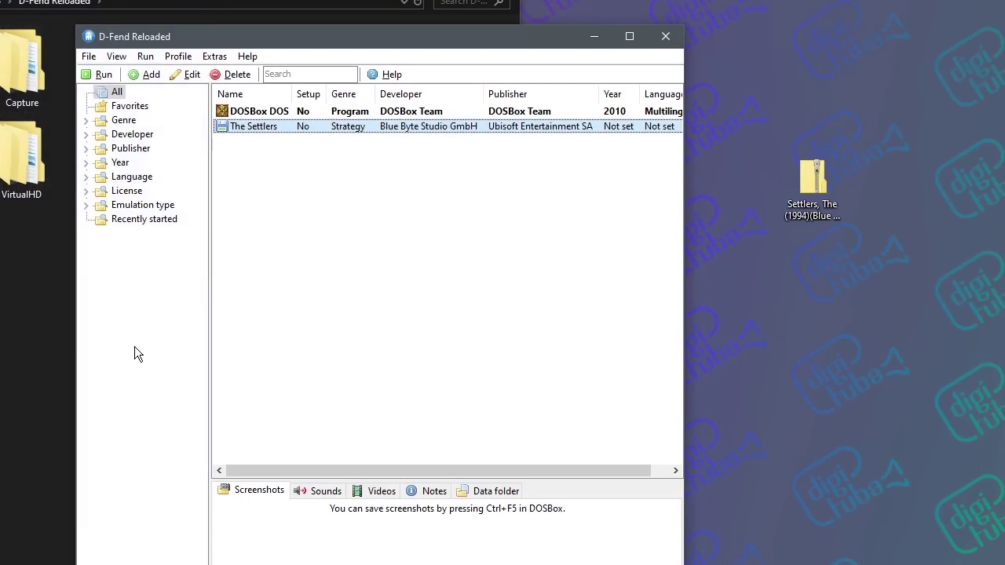
right_click(265, 125)
left_click(309, 173)
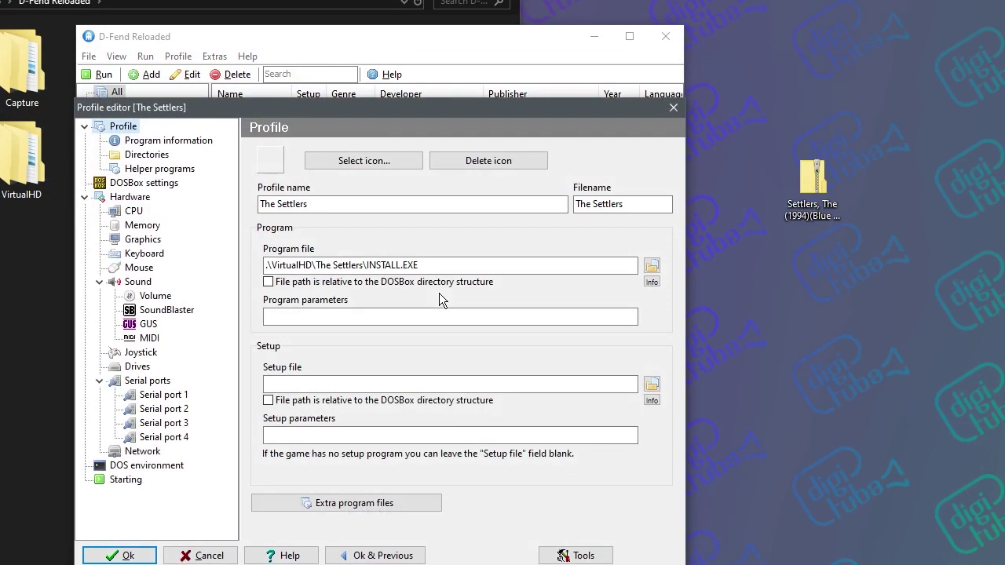
Replace INSTALL.EXE with SETT.EXE as the program file, after previewing the batch files
left_click(650, 268)
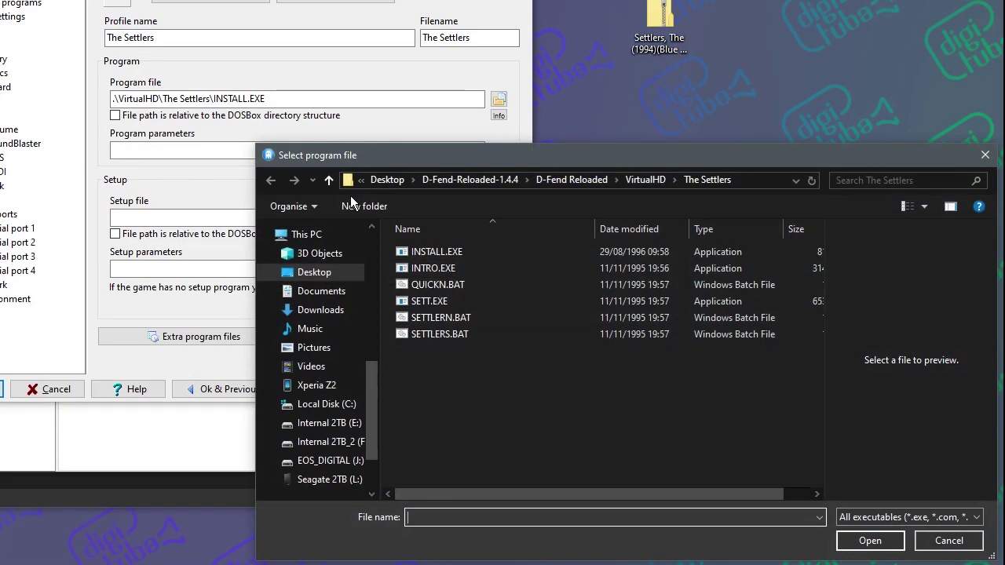
left_click(434, 303)
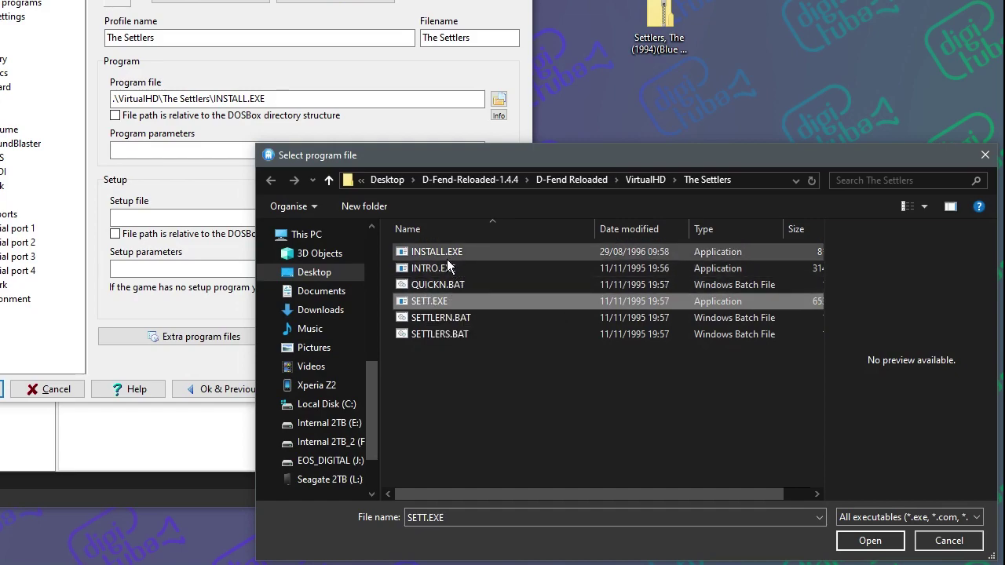
left_click(456, 334)
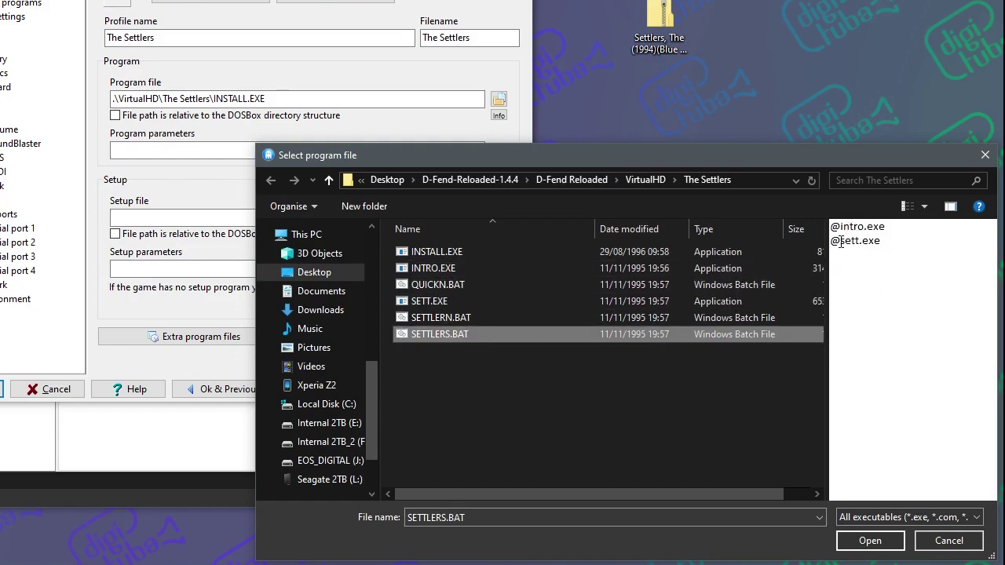
key("Up")
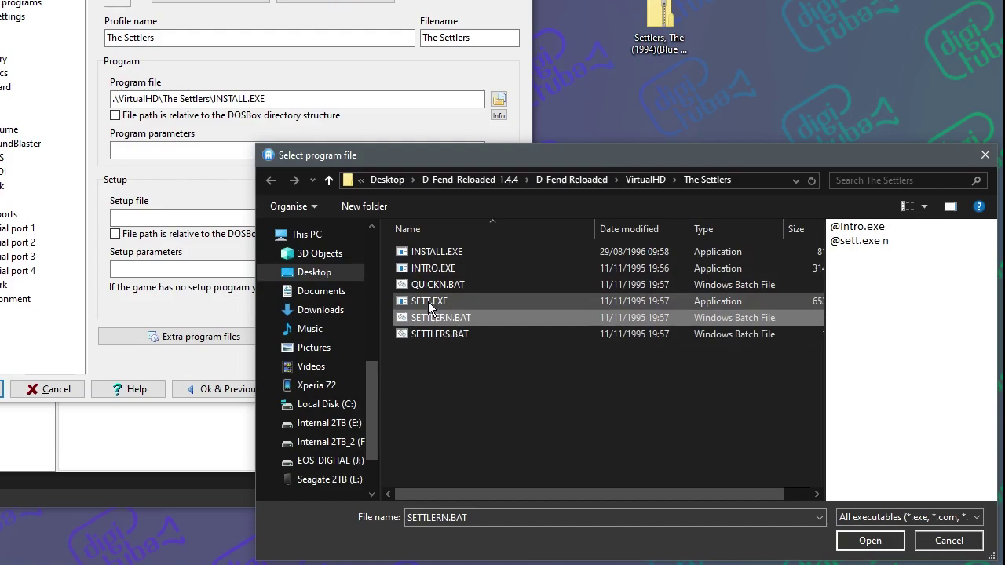
left_click(426, 305)
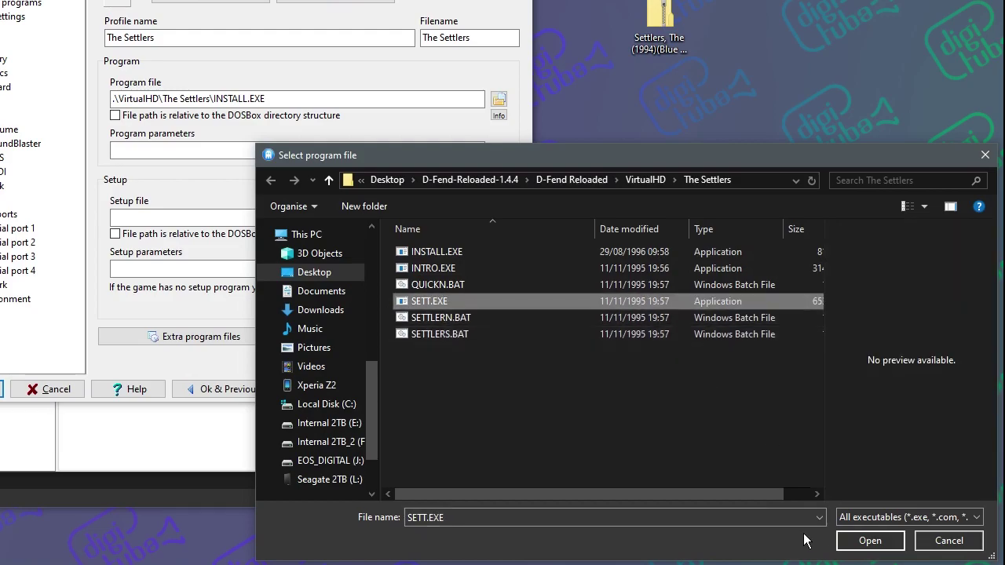
left_click(847, 542)
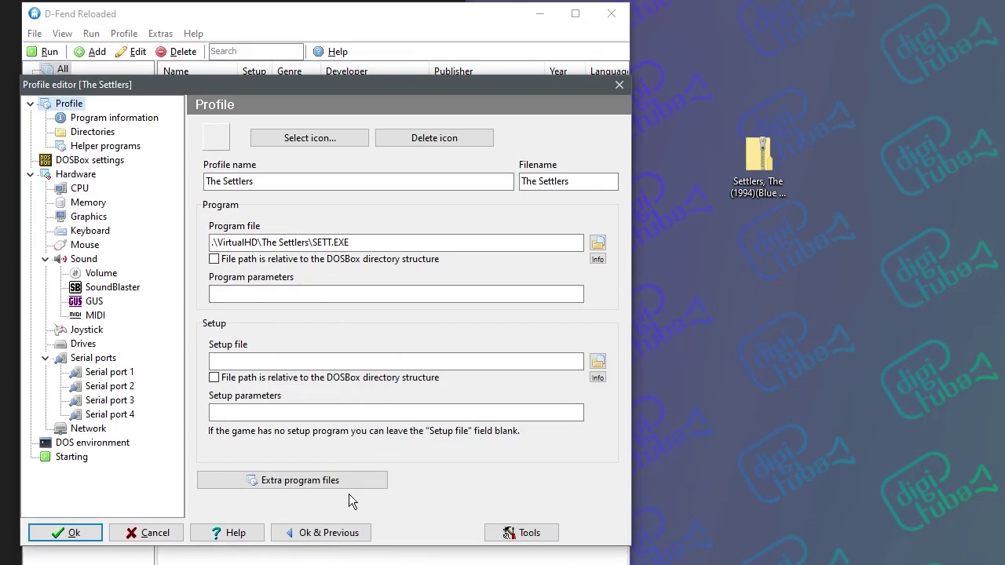
Save The Settlers profile and double-click it to start SETT.EXE in DOSBox
left_click(79, 532)
double_click(203, 104)
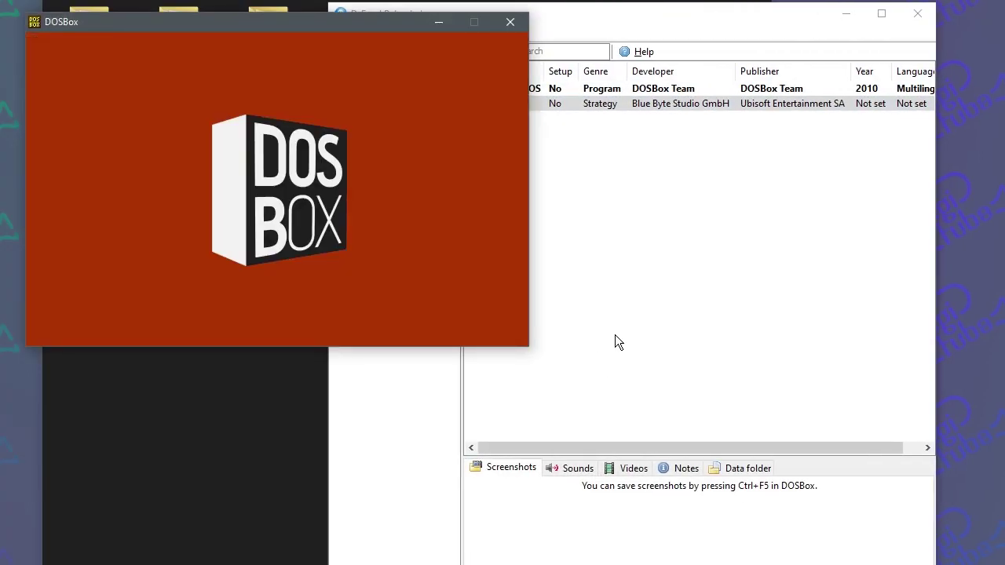